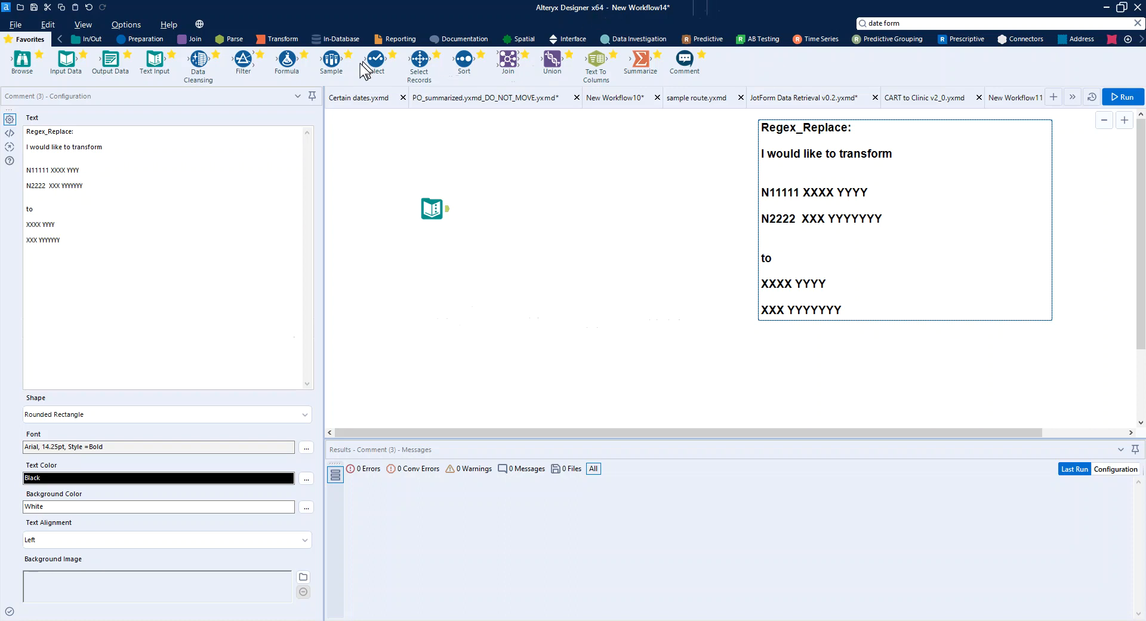
- Add a Formula tool connected after the text input and create a new output column named output1
drag(287, 60, 499, 208)
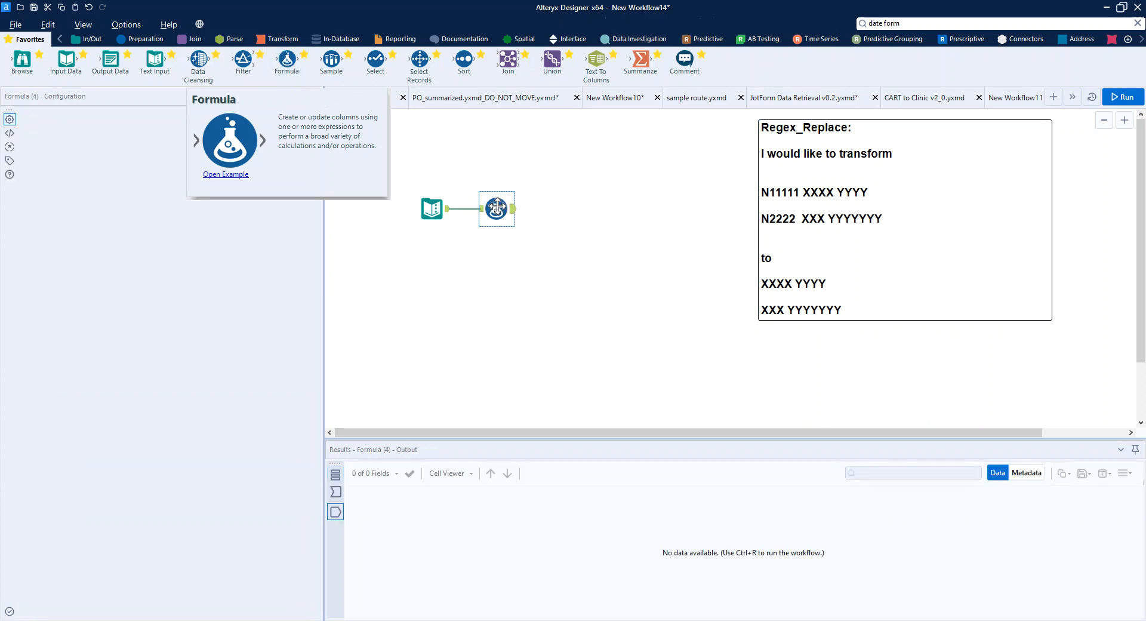
click(136, 127)
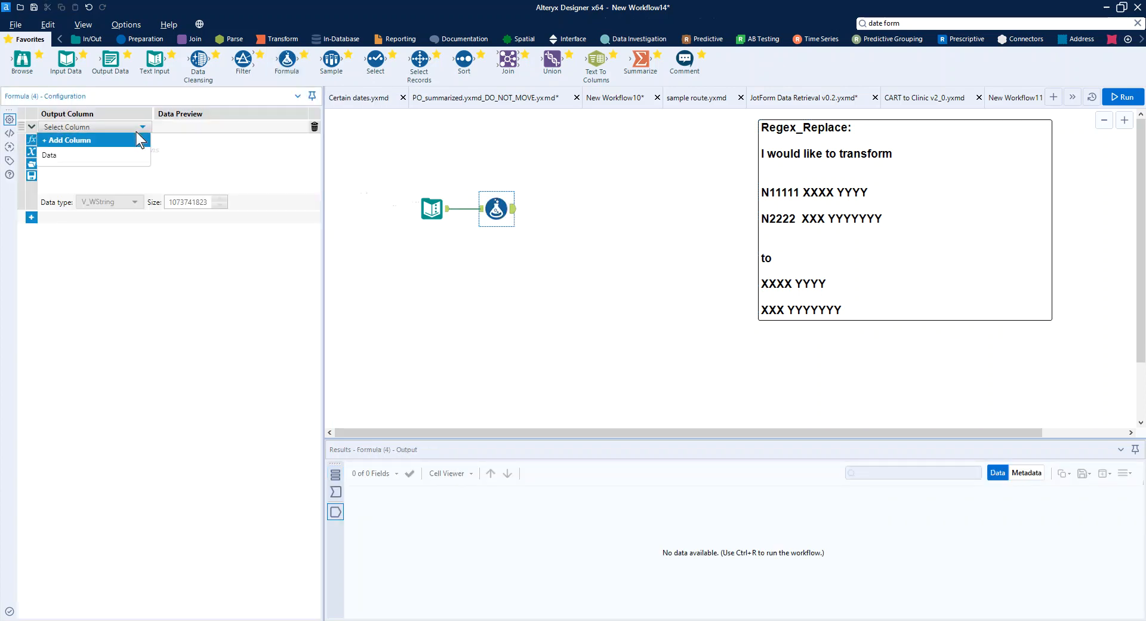
click(129, 141)
text(output1)
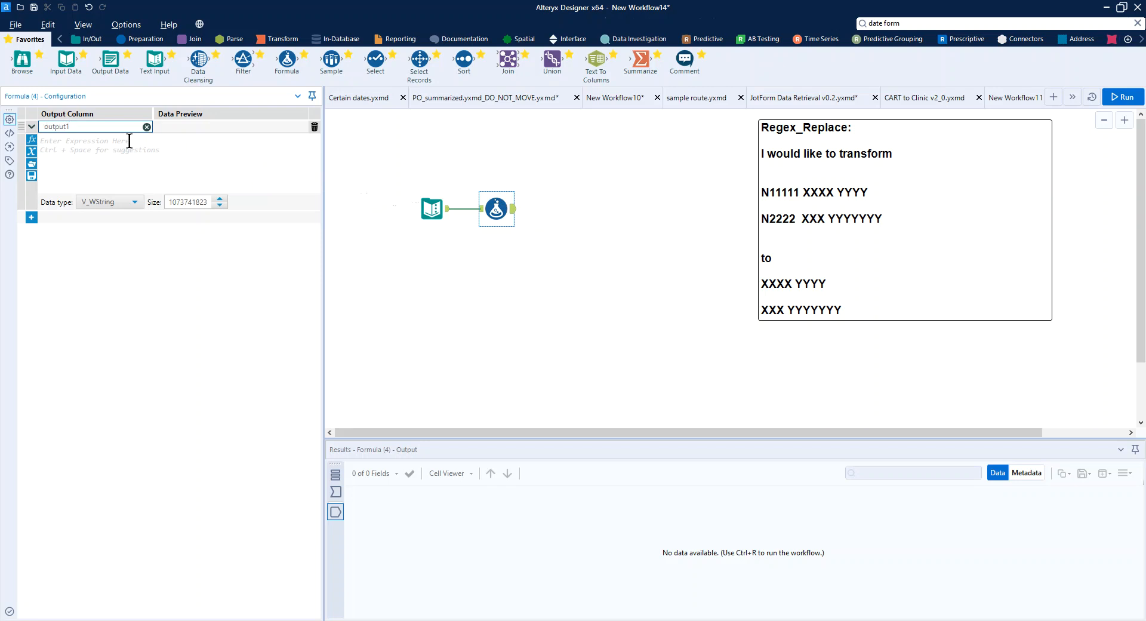
- Begin the output1 expression with the Substring function, using [Data] as its string argument
click(129, 141)
text(Subs)
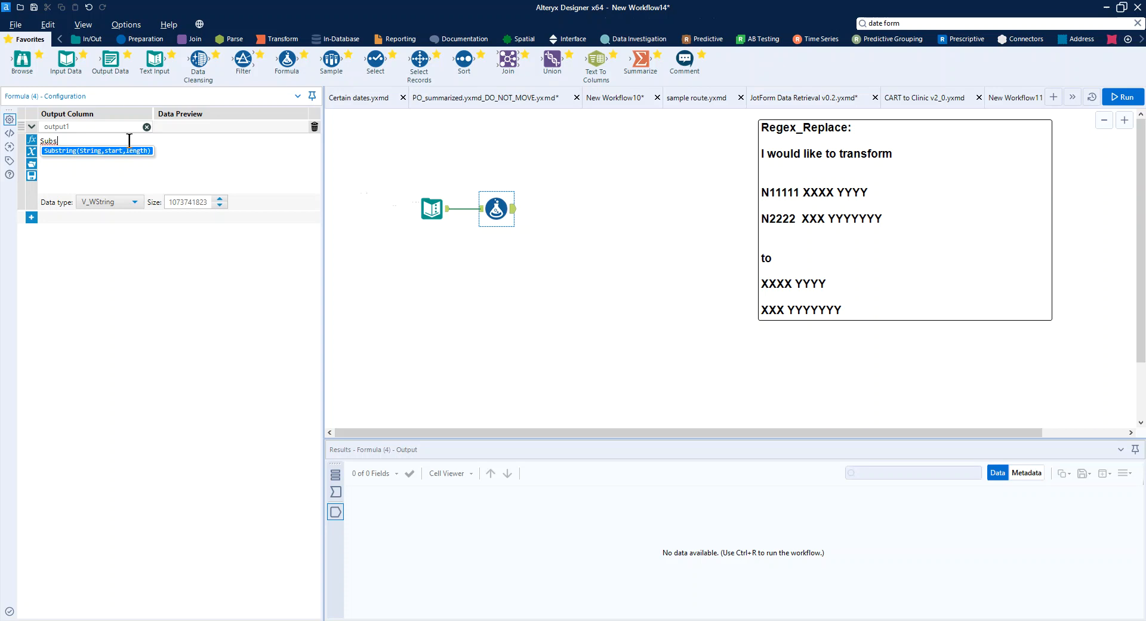
key(Return)
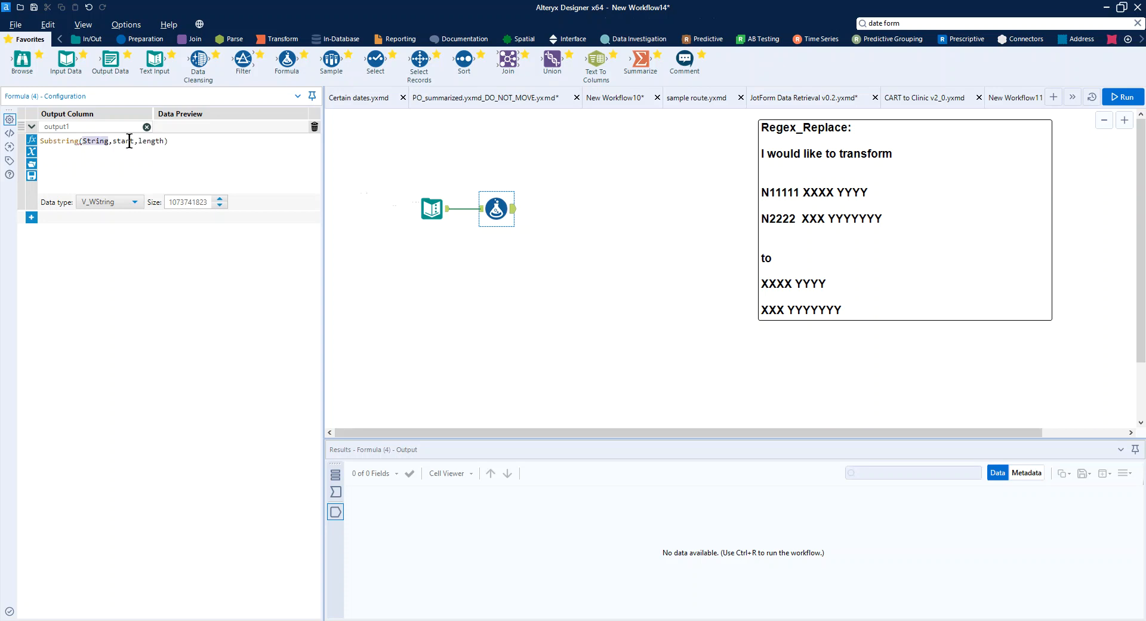
click(339, 493)
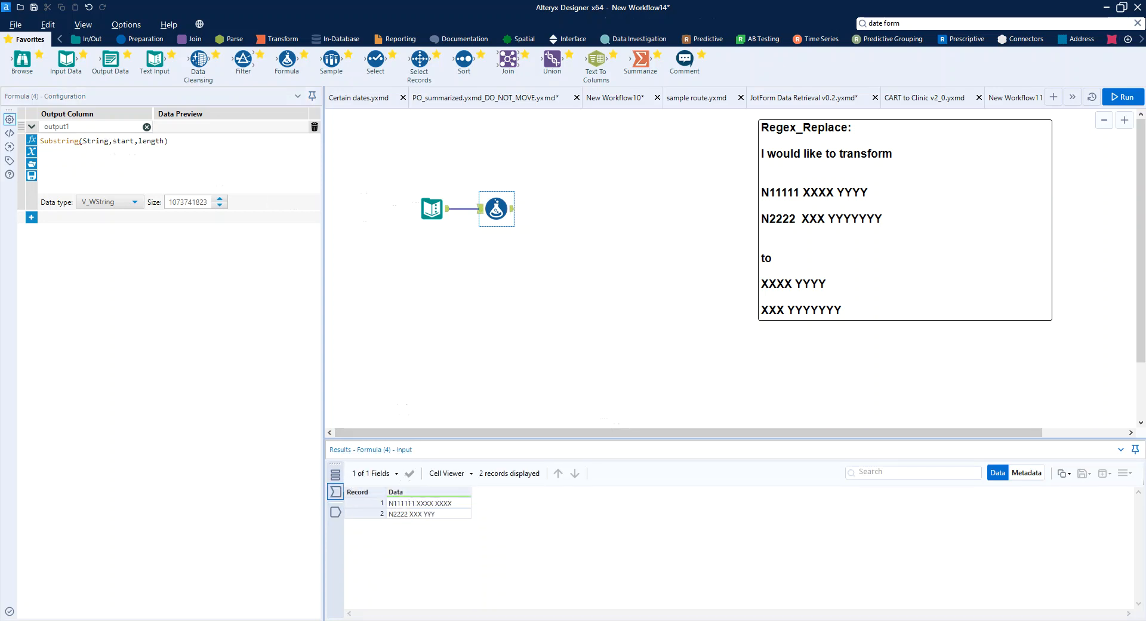
double_click(96, 140)
text([Data])
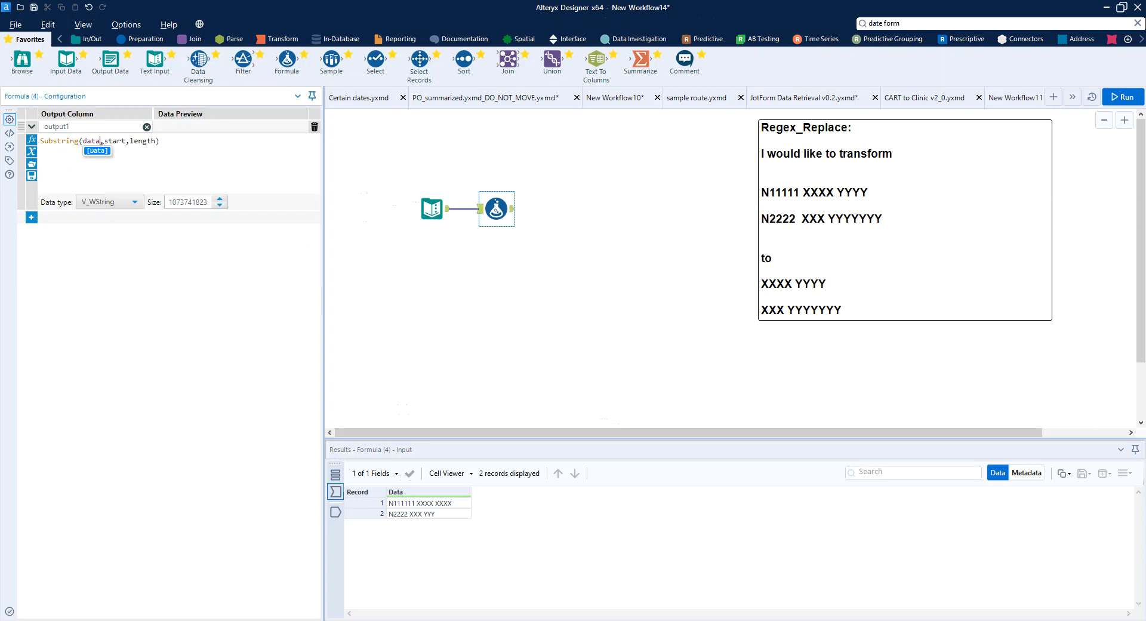
key(Return)
- Replace Substring's start argument with FindString([Data], " ")
key(shift+Right)
key(shift+Right)
key(shift+Right)
key(shift+Right)
key(shift+Right)
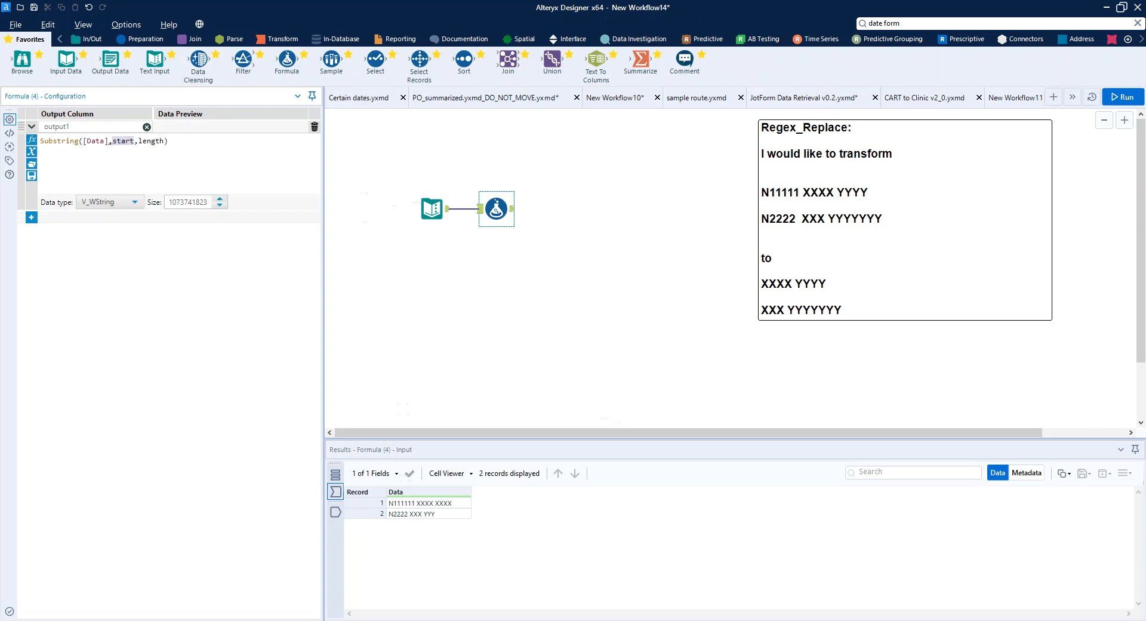
text(find)
key(Return)
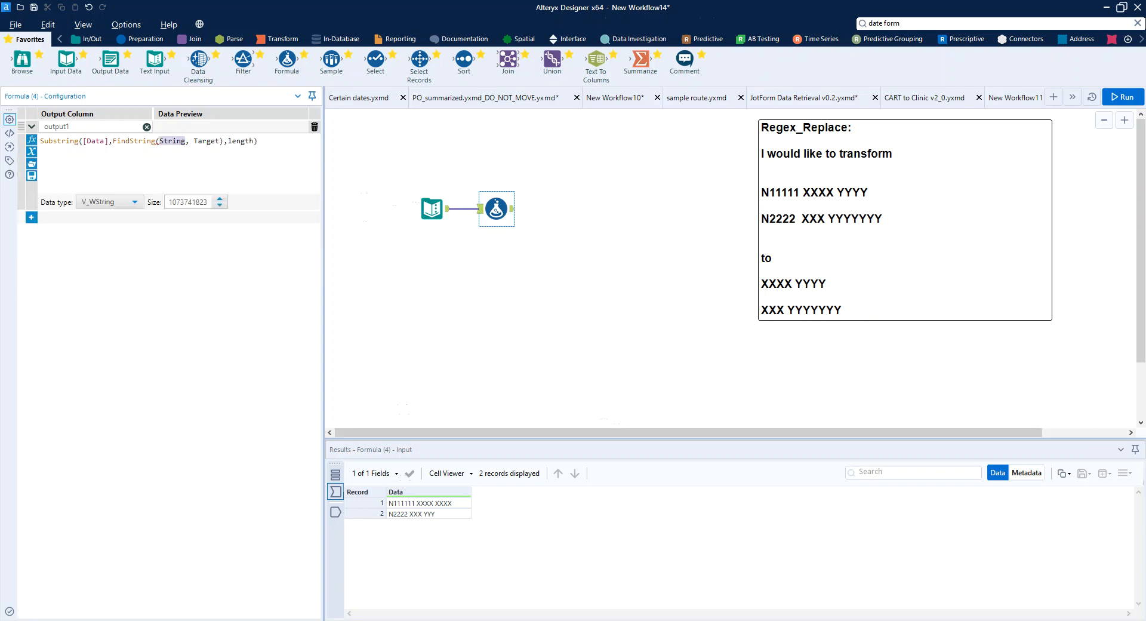
text(data)
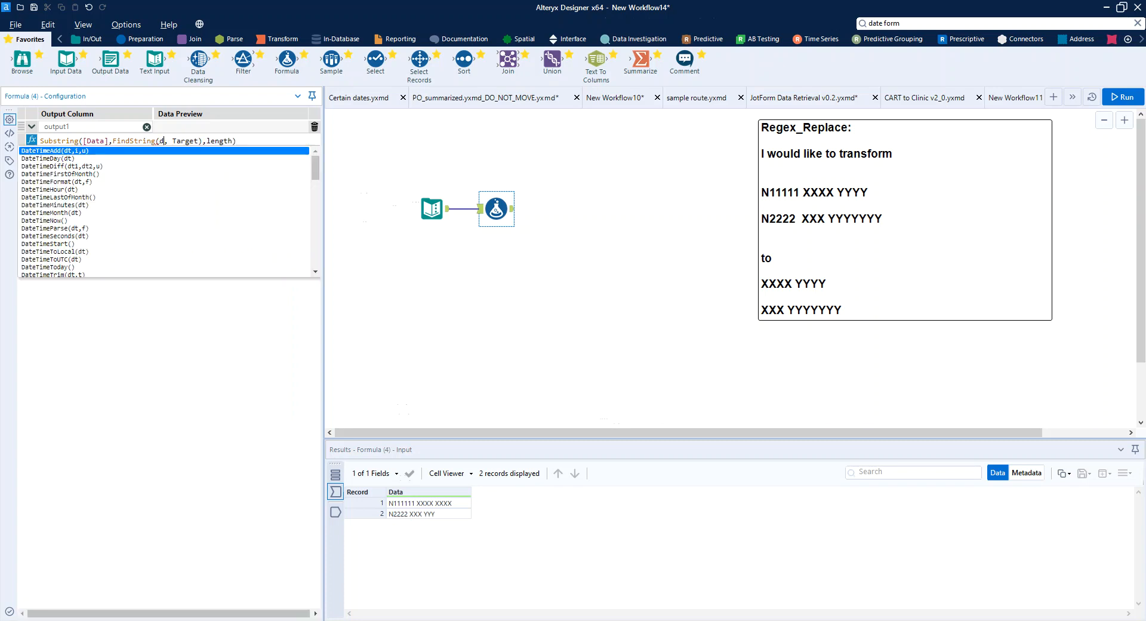
key(Return)
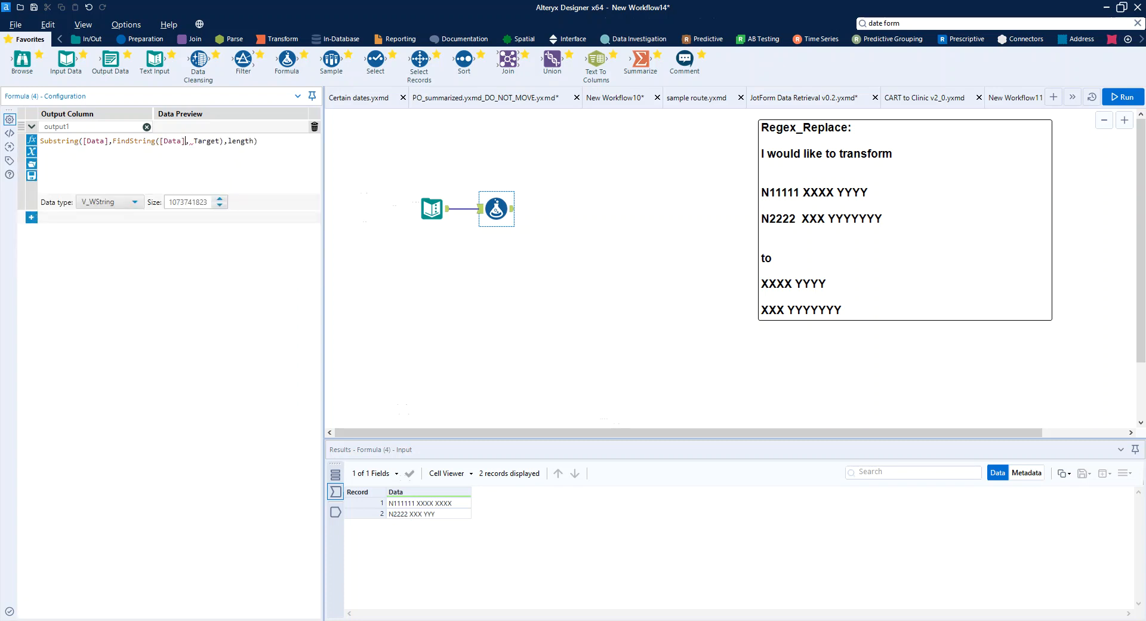
drag(194, 141, 219, 142)
text(" ")
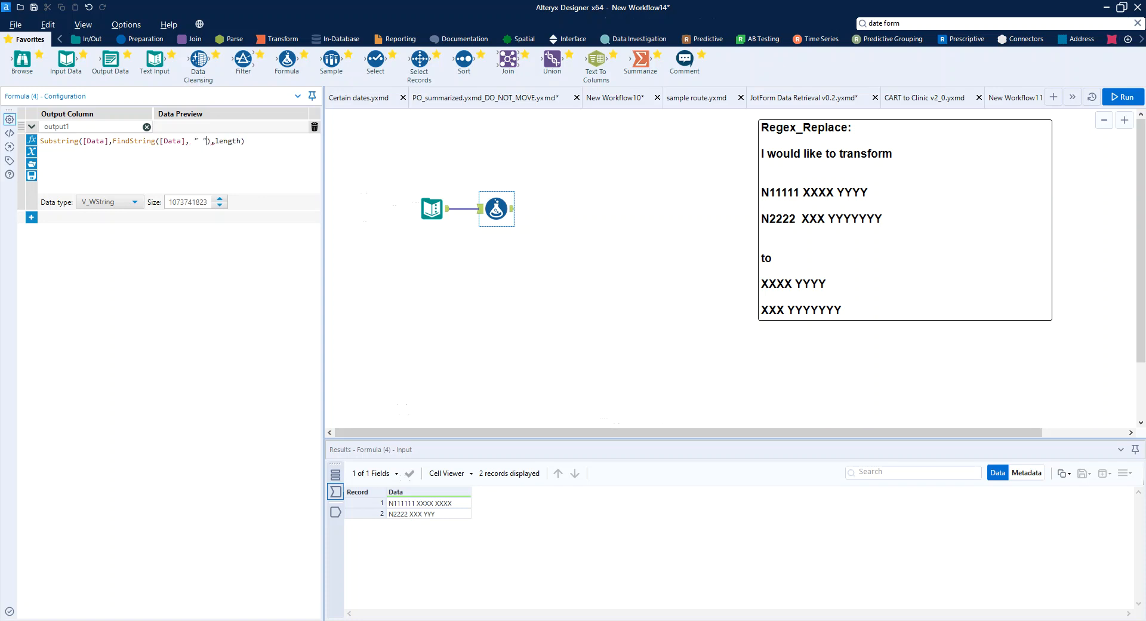
- Remove the length argument from Substring and run the workflow to view the Formula tool's output records
key(Delete)
key(Delete)
key(Delete)
key(Delete)
key(Delete)
key(Delete)
key(Delete)
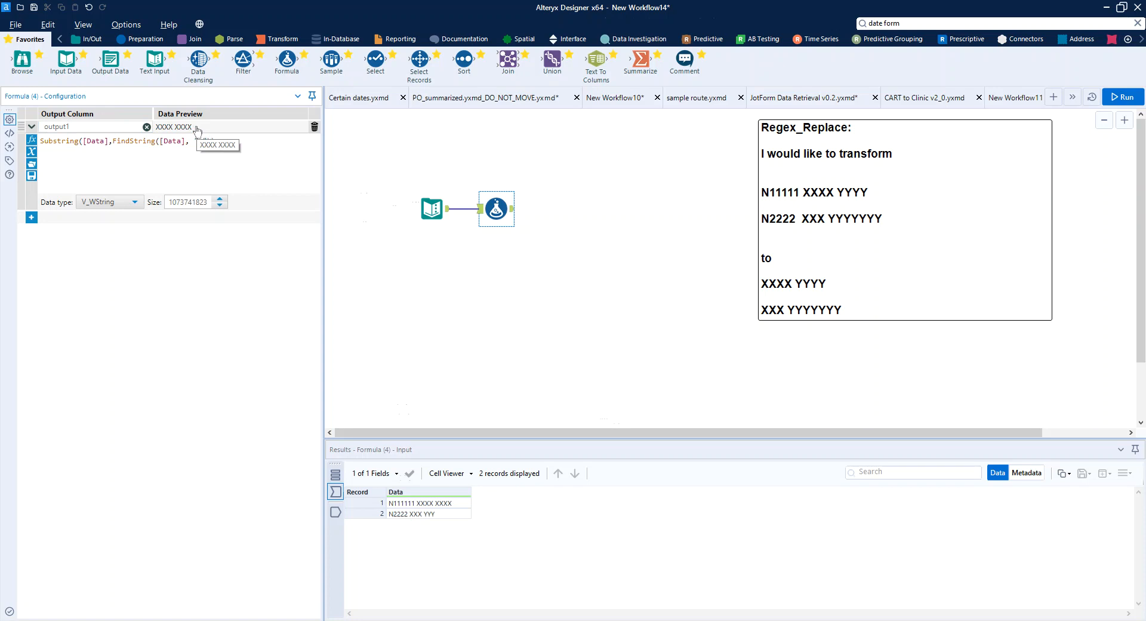
click(1124, 98)
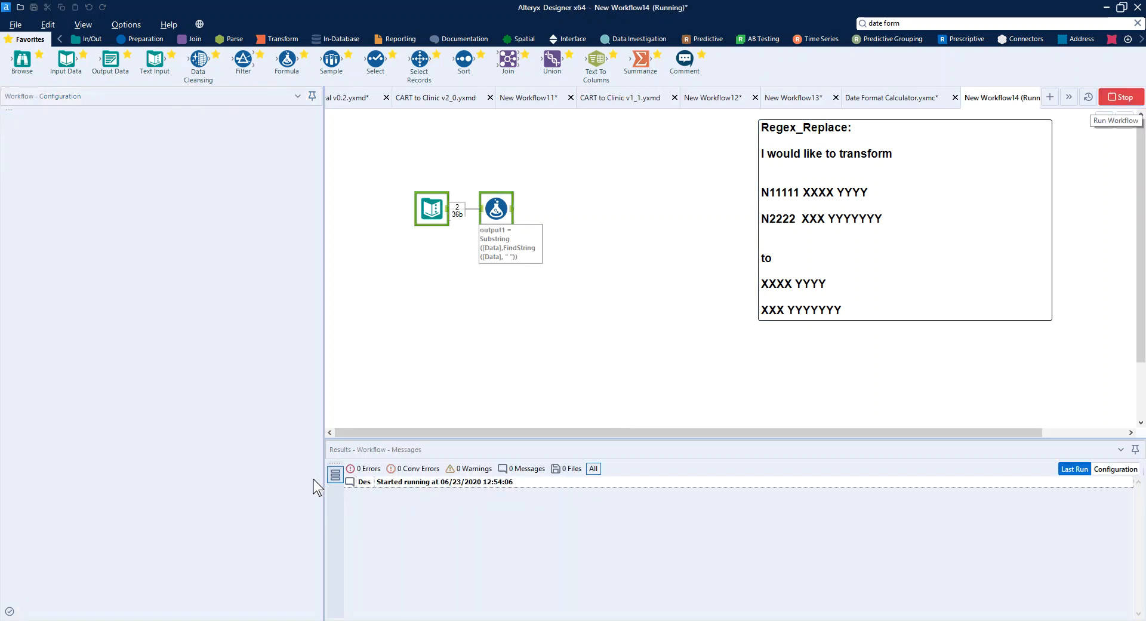
click(333, 511)
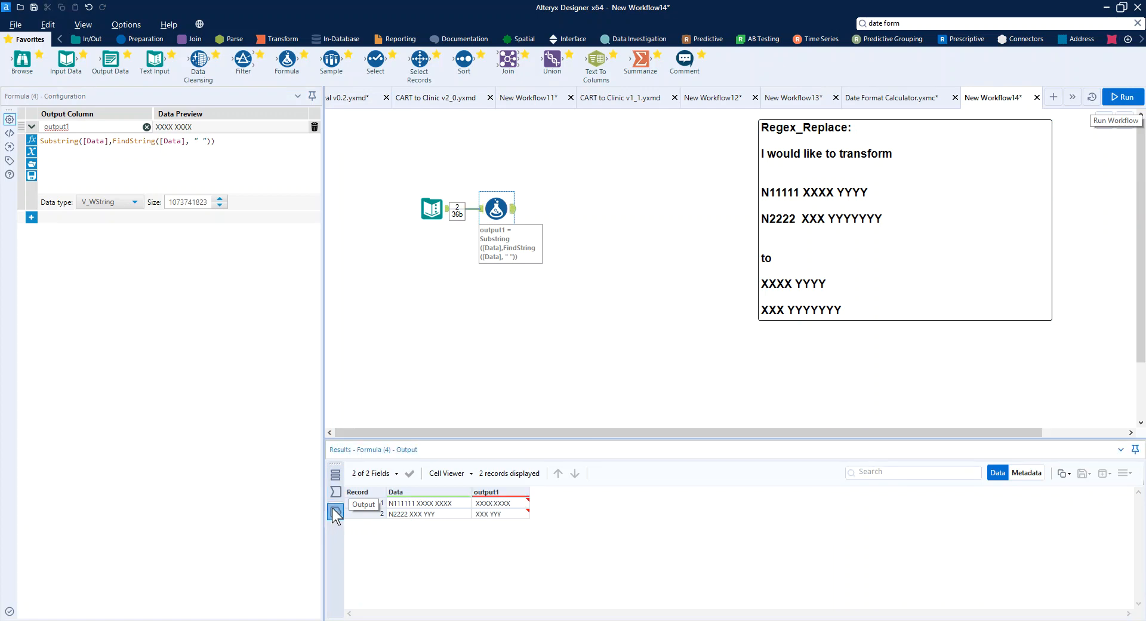
mouse_move(508, 517)
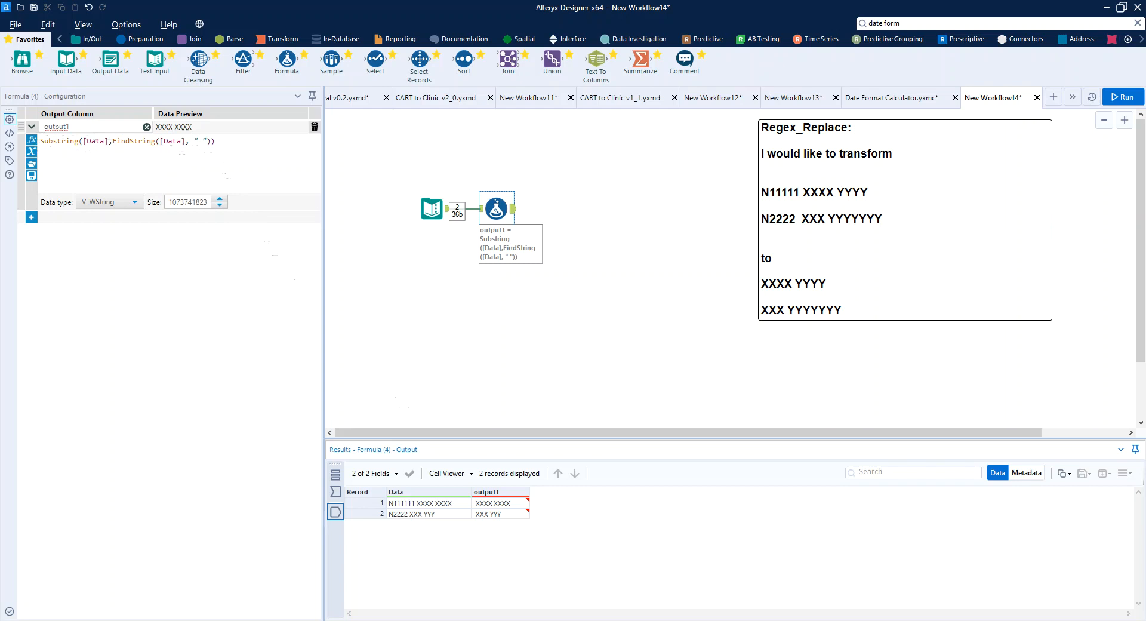
- Add +1 after the FindString call in output1's expression and rerun the workflow
click(184, 141)
text(+1)
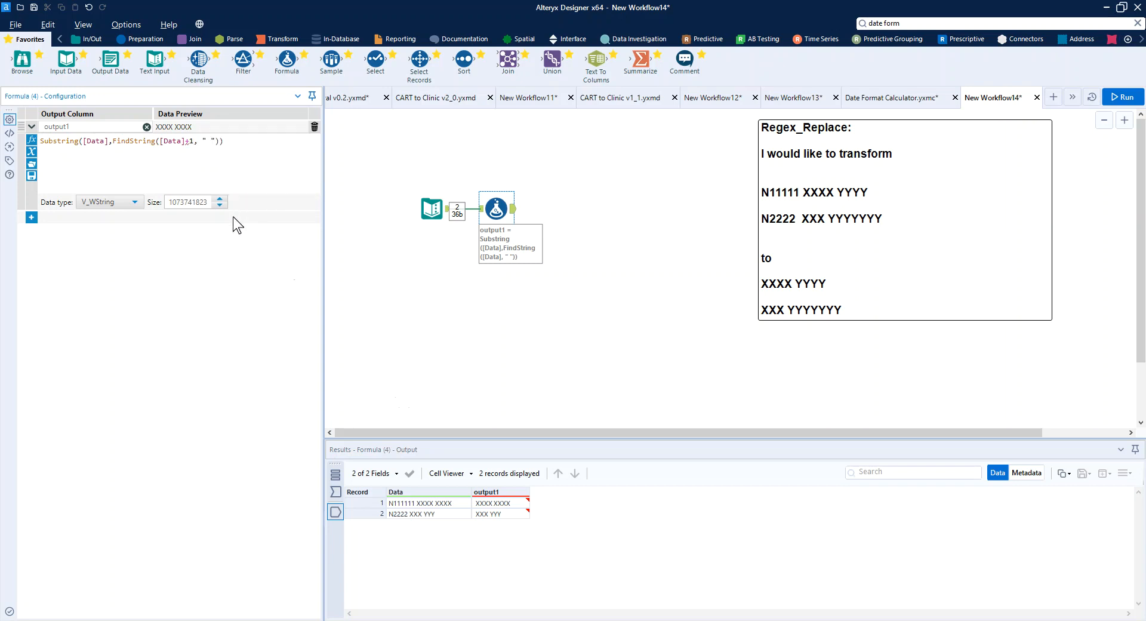
key(Delete)
key(Delete)
text(+1)
key(ctrl+r)
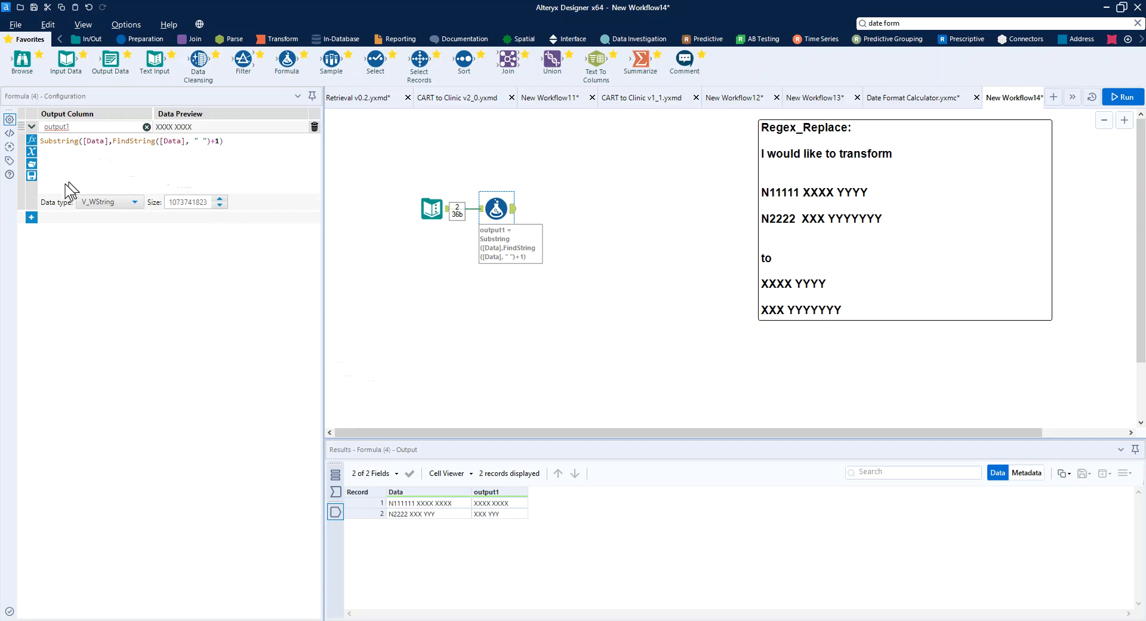
- Add a second expression to the Formula tool with a new output column named output2
click(31, 217)
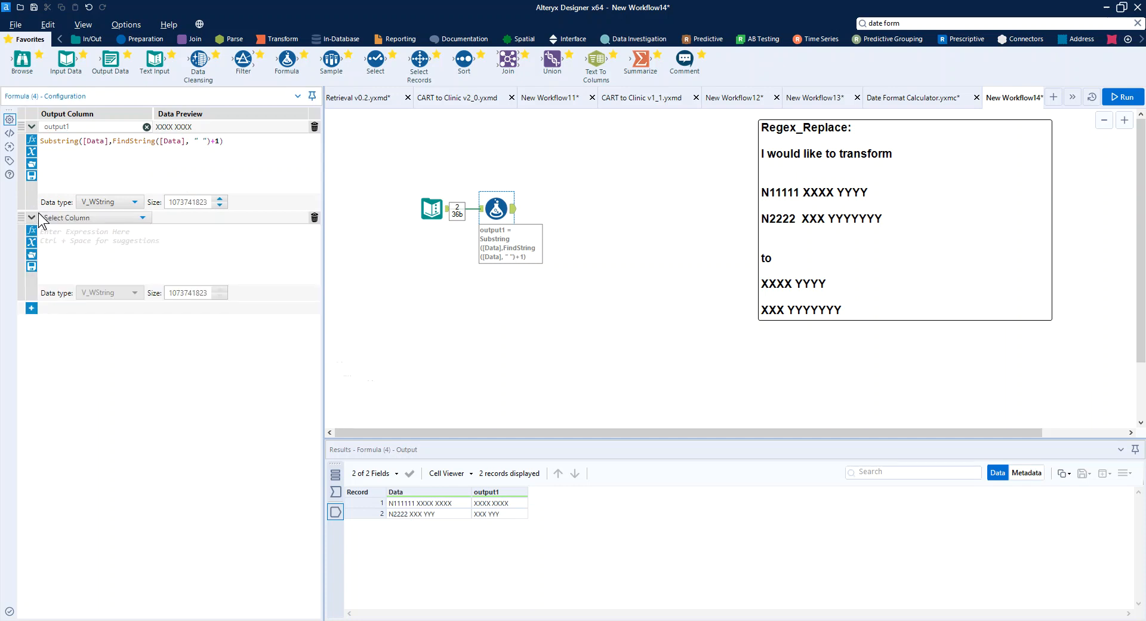
click(84, 218)
click(82, 230)
text(output 2)
key(BackSpace)
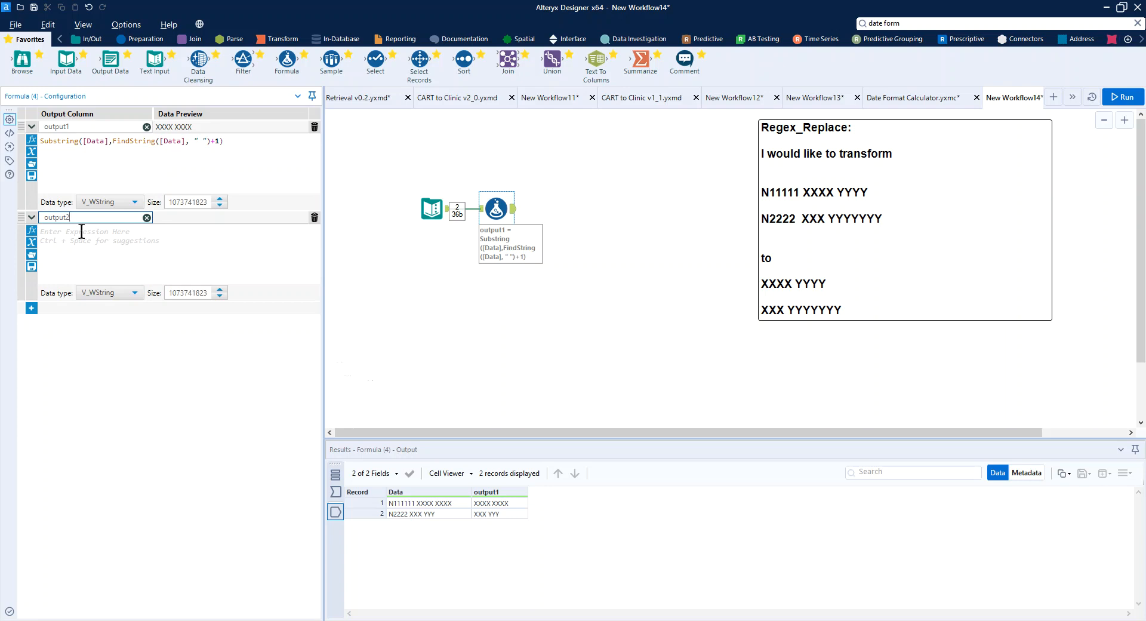
click(82, 231)
text(G)
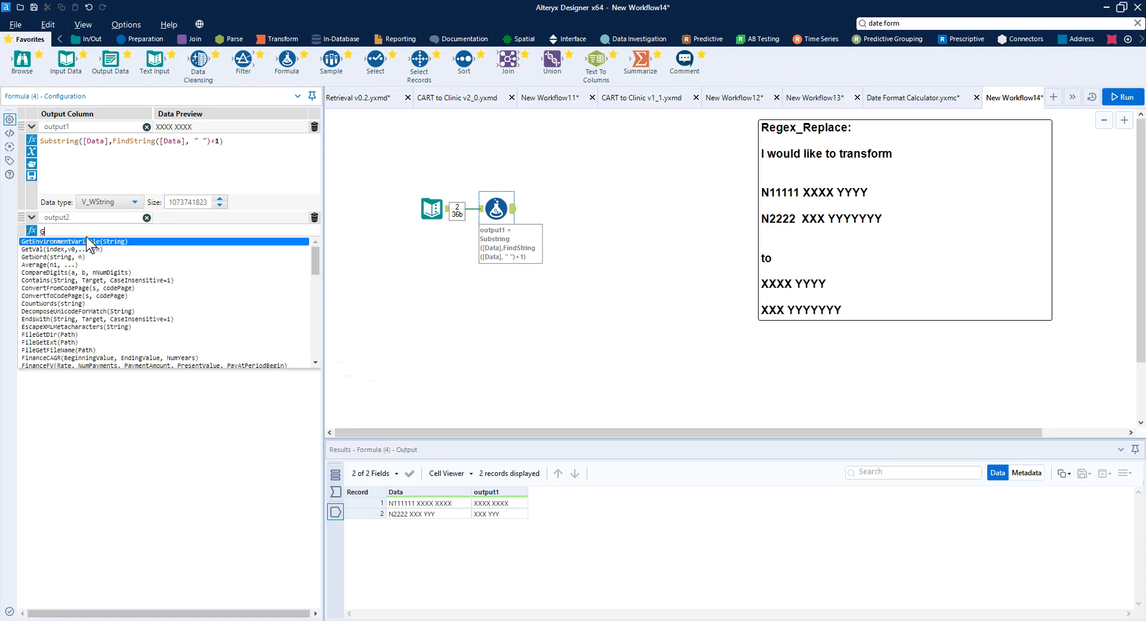
text(e)
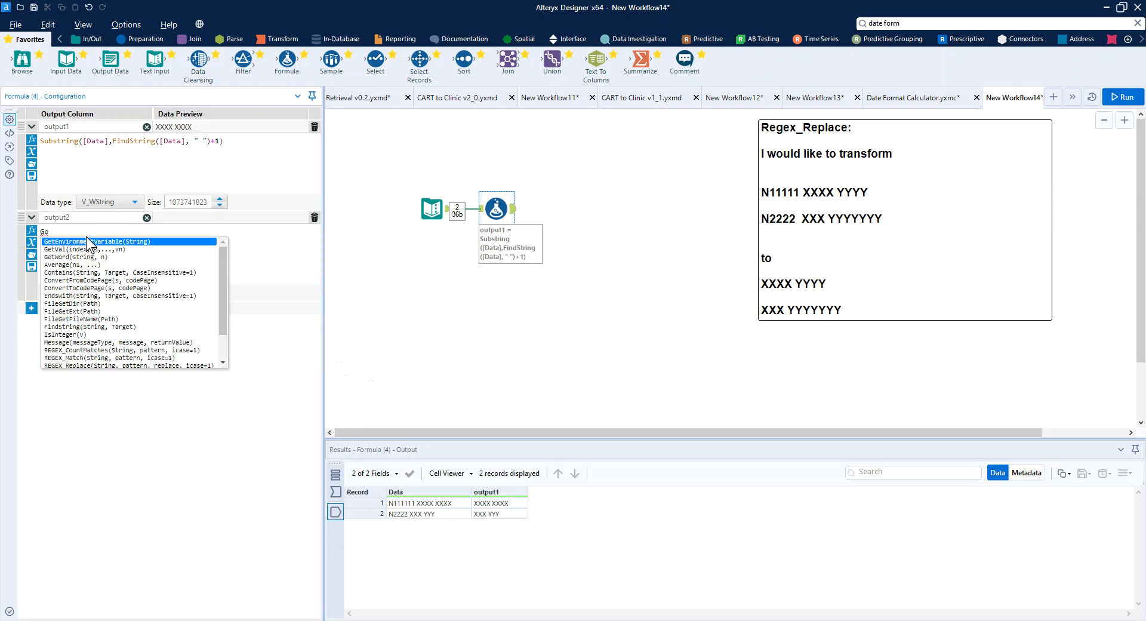
key(BackSpace)
key(BackSpace)
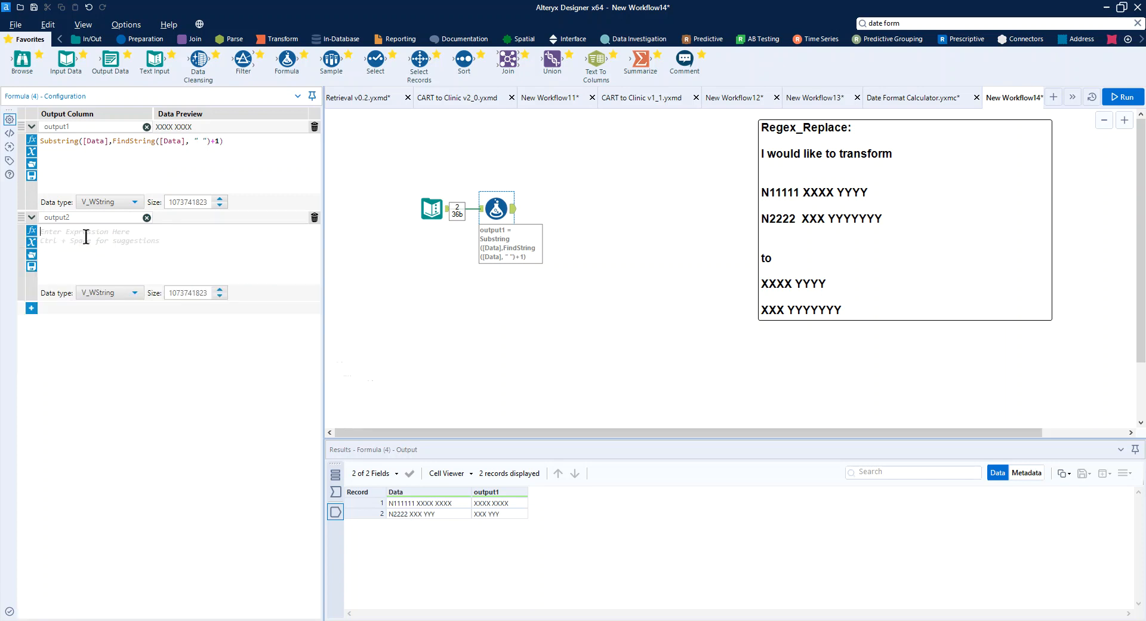
text(R)
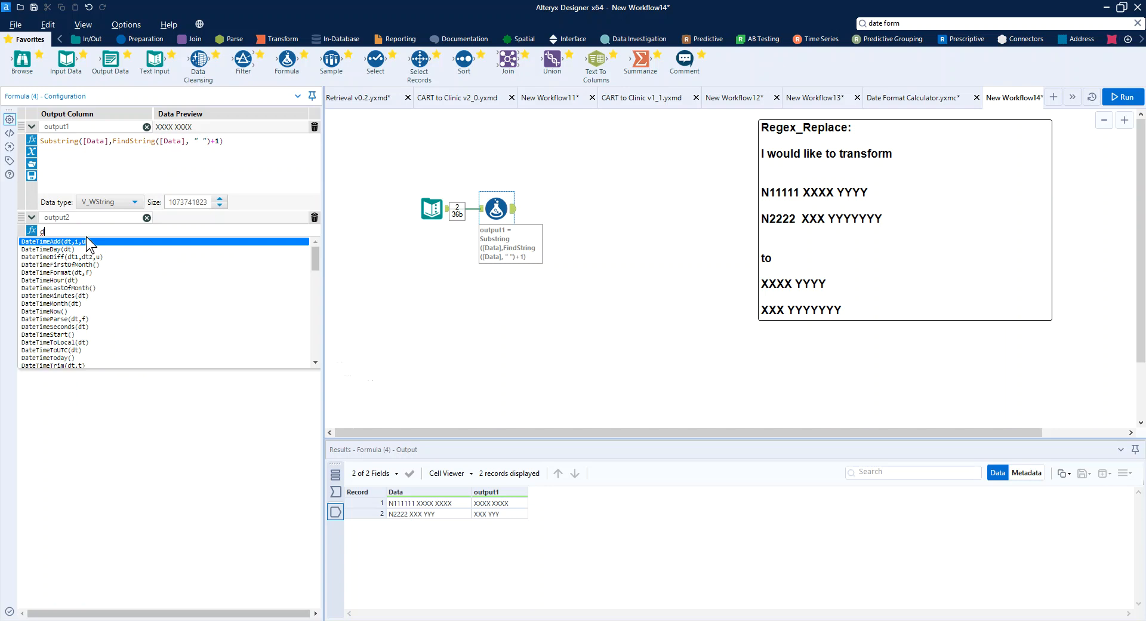
key(BackSpace)
- Insert the Replace function in output2's expression with [Data] as its string argument
text(Repla)
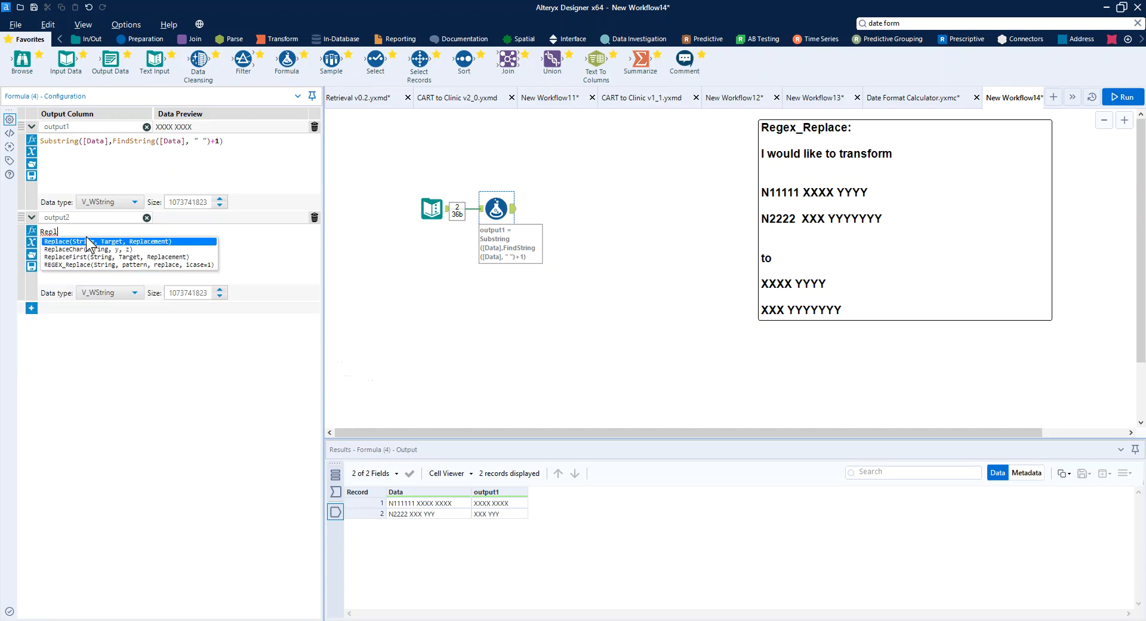
click(87, 241)
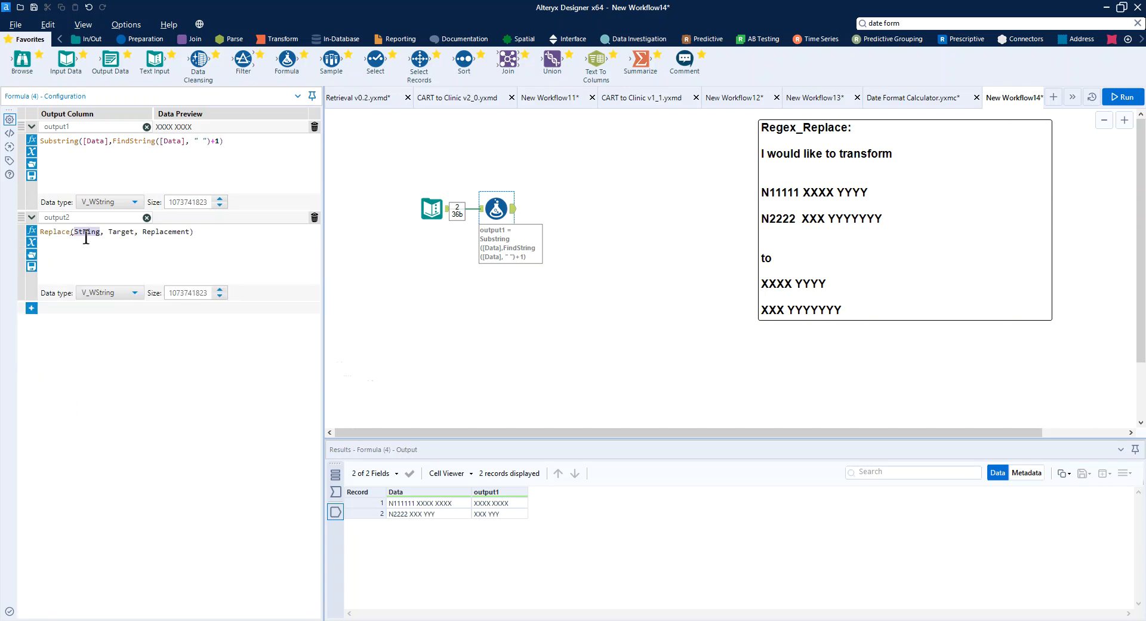
text(data)
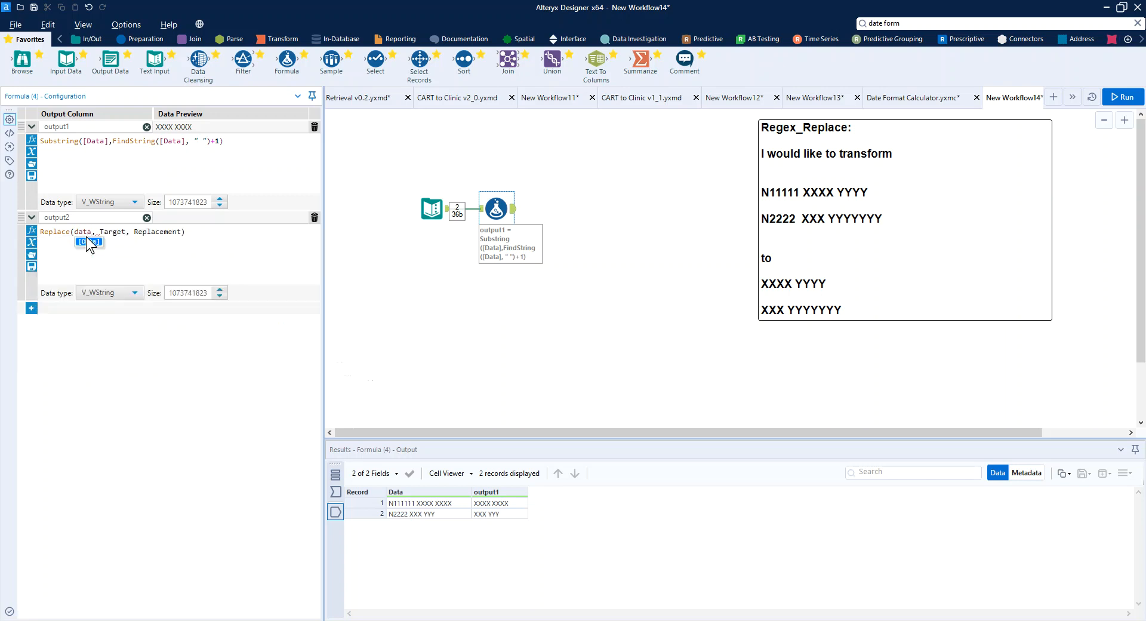
click(90, 241)
- Set Replace's target argument to GetWord([Data], 0)
double_click(117, 231)
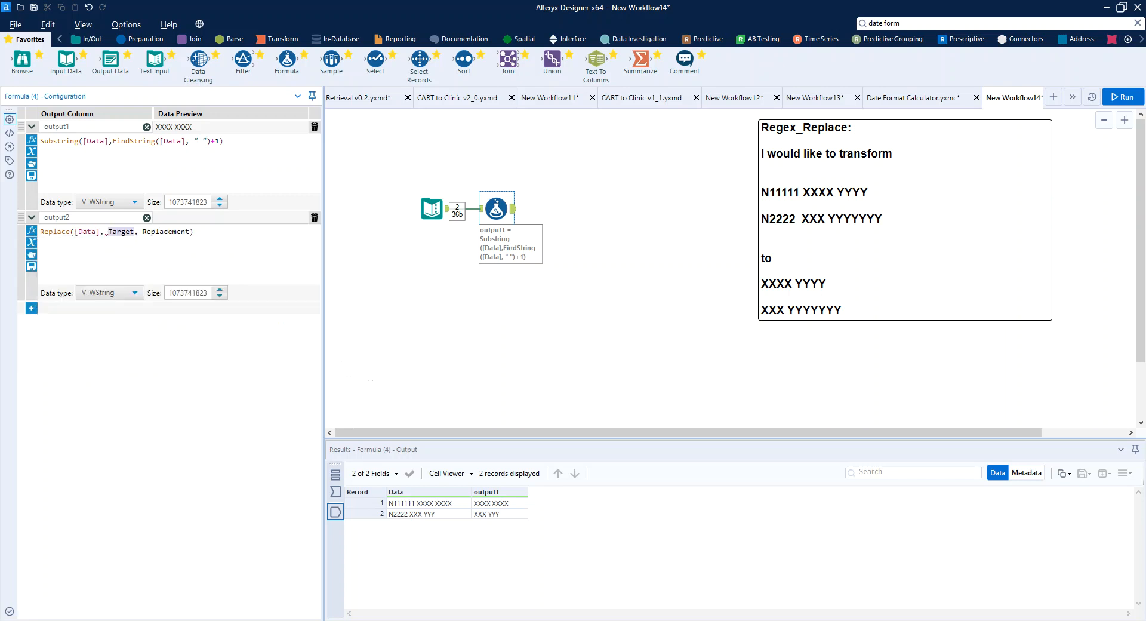
text(Getwor)
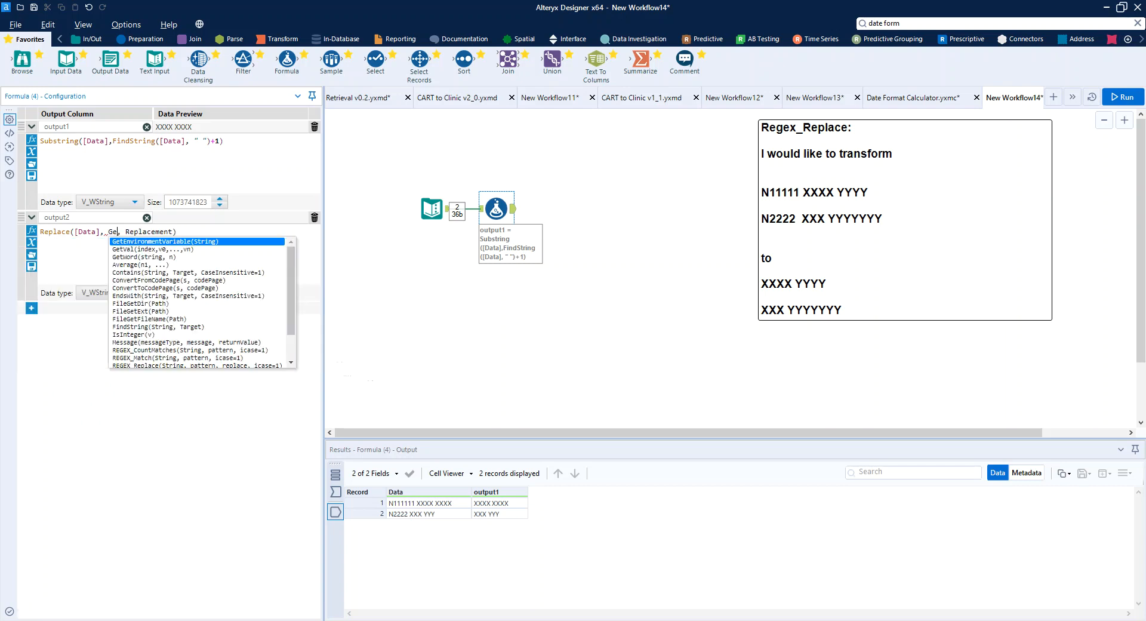
key(Return)
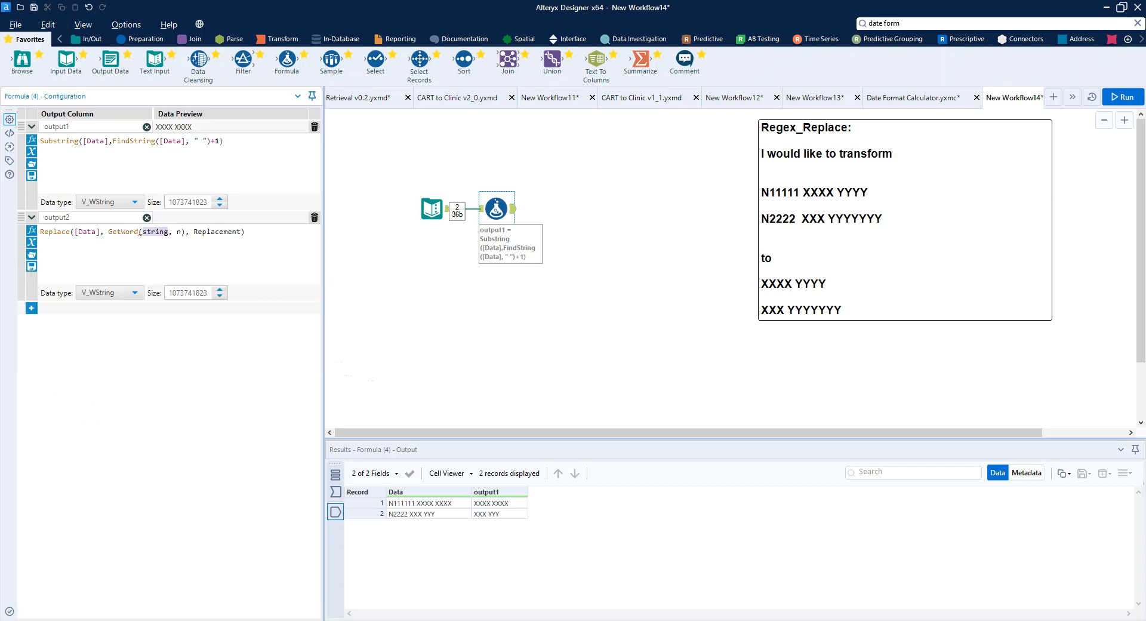
text(data)
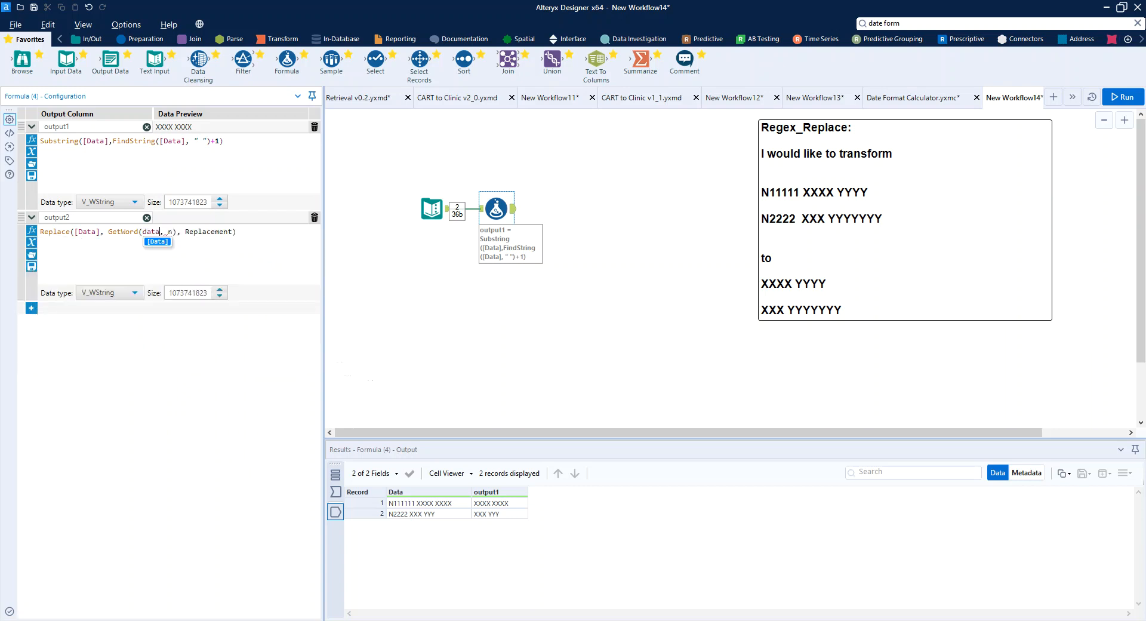
key(Return)
double_click(178, 231)
text(0)
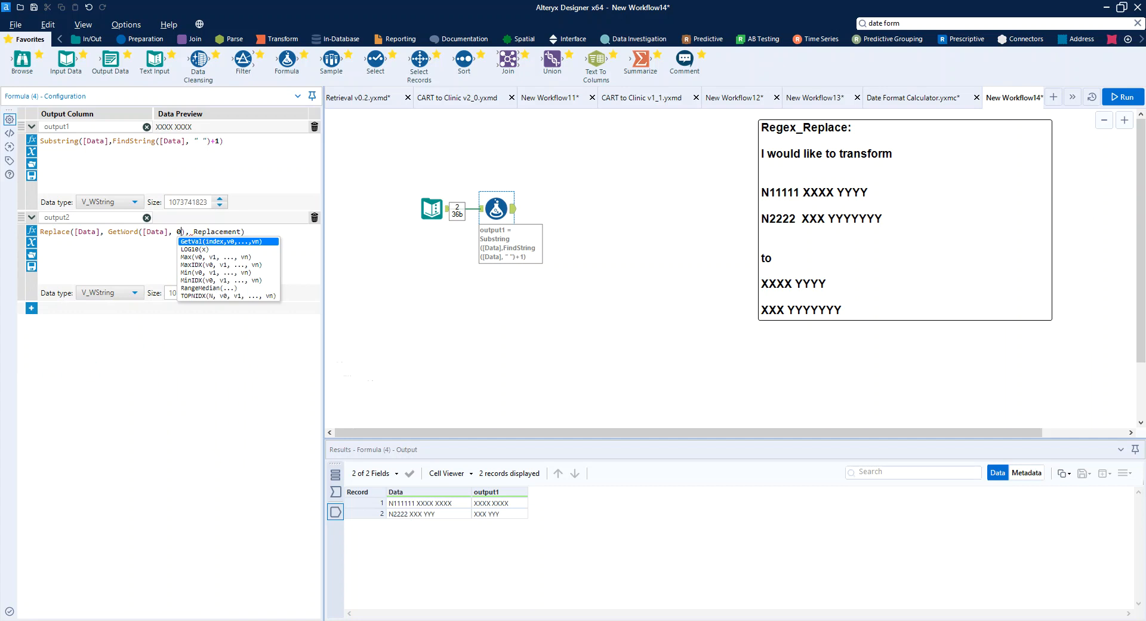
- Append +" " to the GetWord target and set Replace's replacement argument to an empty string ''
click(185, 232)
text(+")
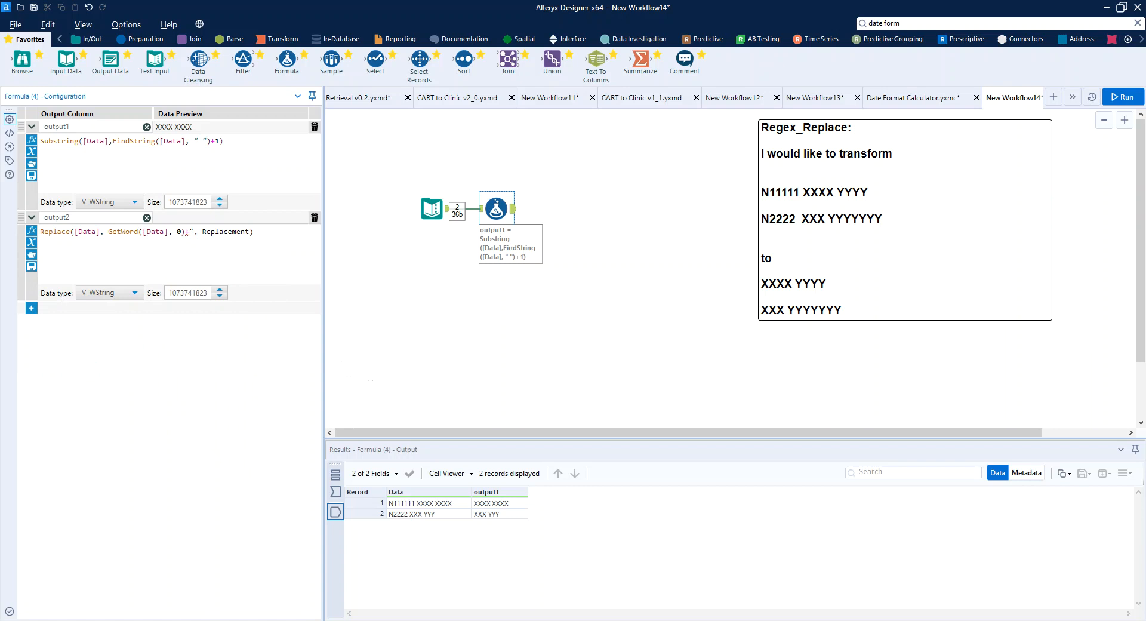
text( ")
double_click(234, 232)
text('')
- Run the workflow and expand the output2 expression for review
key(ctrl+r)
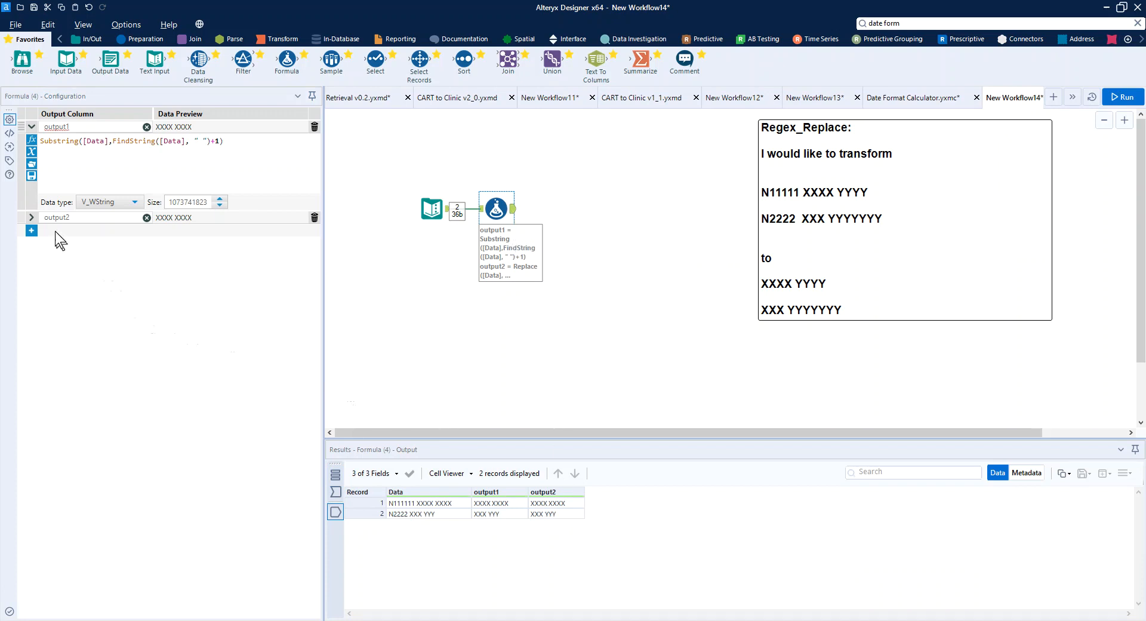
click(32, 217)
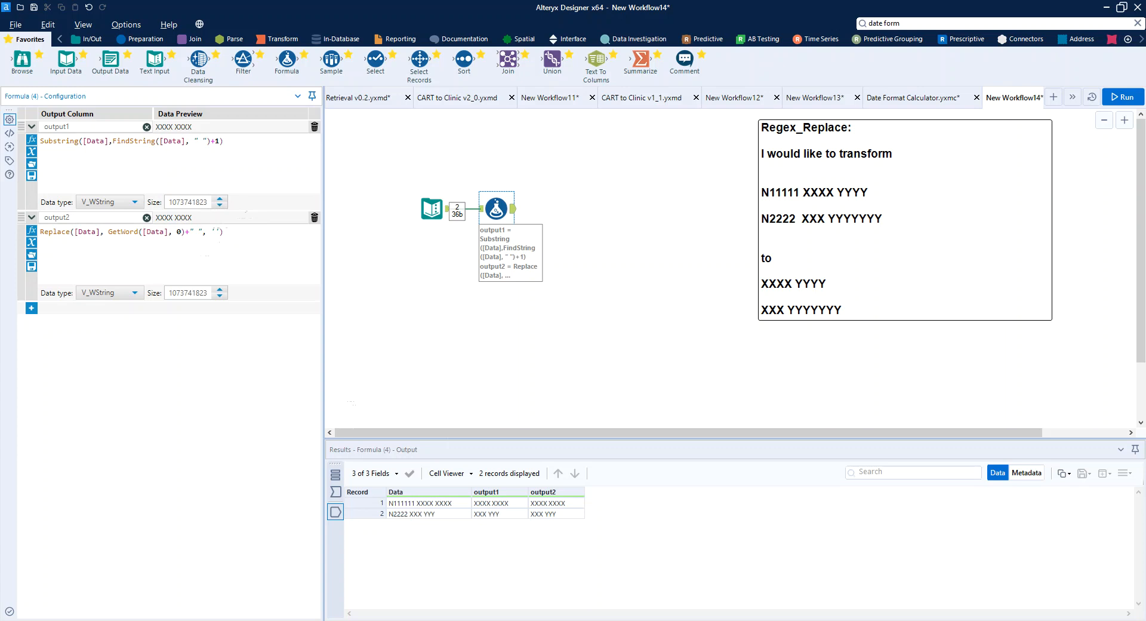
- Add a third output column named output3 to the Formula tool
click(31, 308)
click(53, 311)
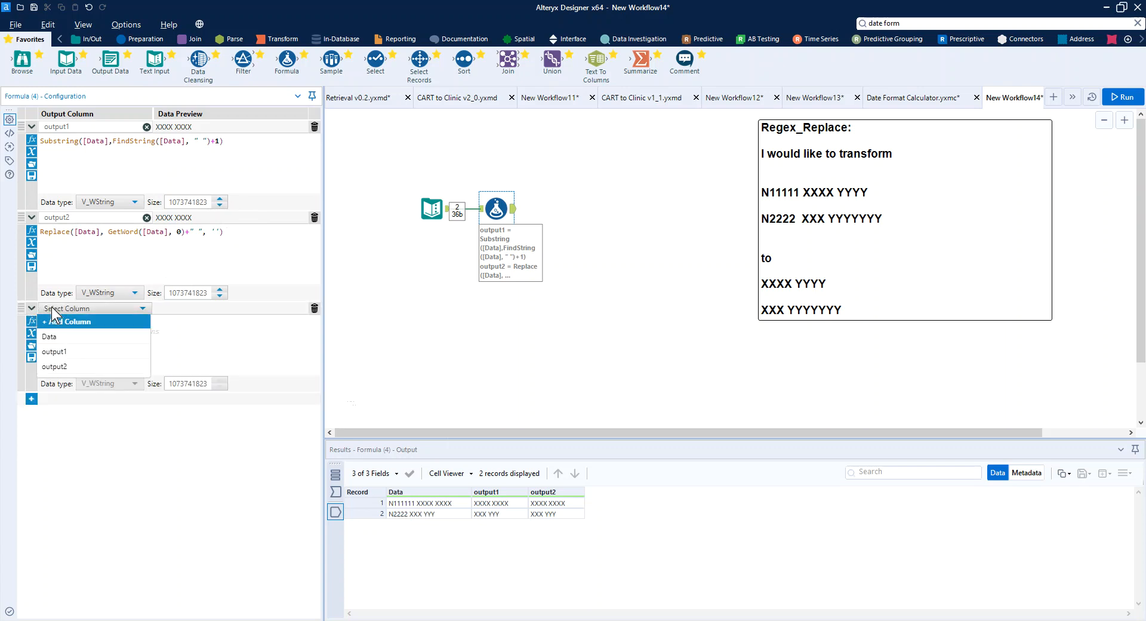
click(58, 323)
text(output3)
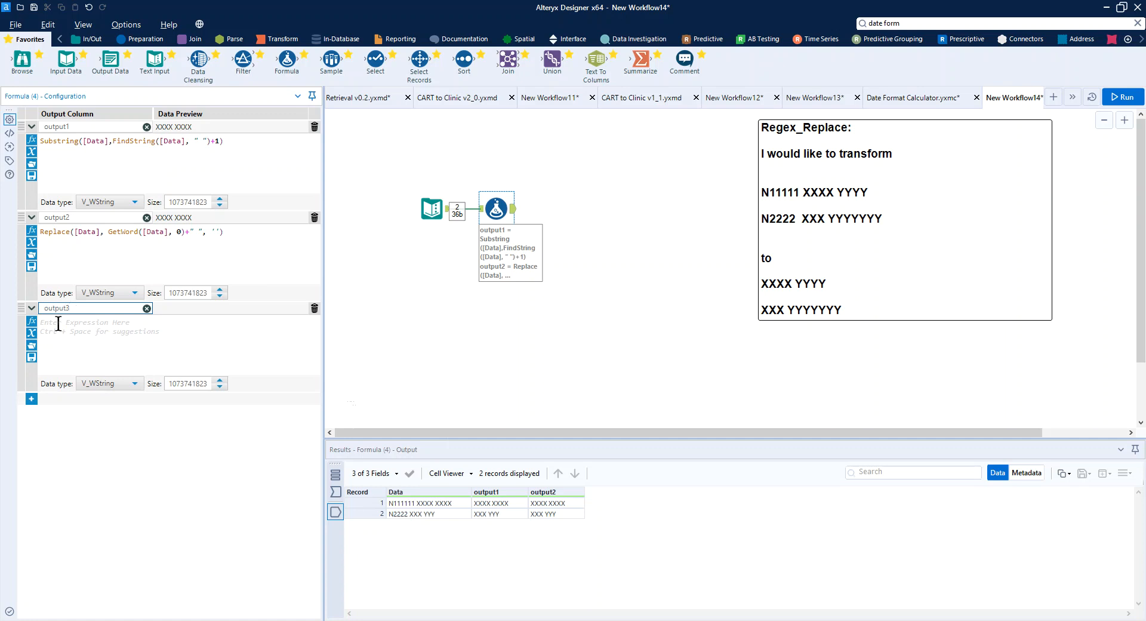
- Insert the REGEX_Replace function in output3's expression with [Data] as its string argument
click(57, 323)
text(Reg)
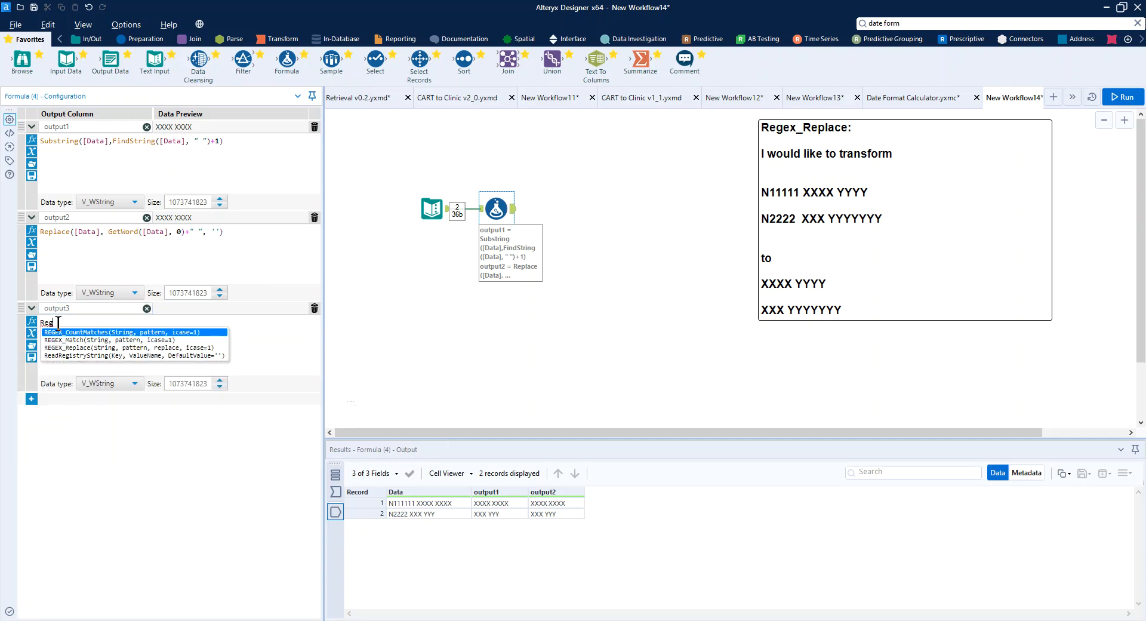
key(Down)
key(Down)
key(Return)
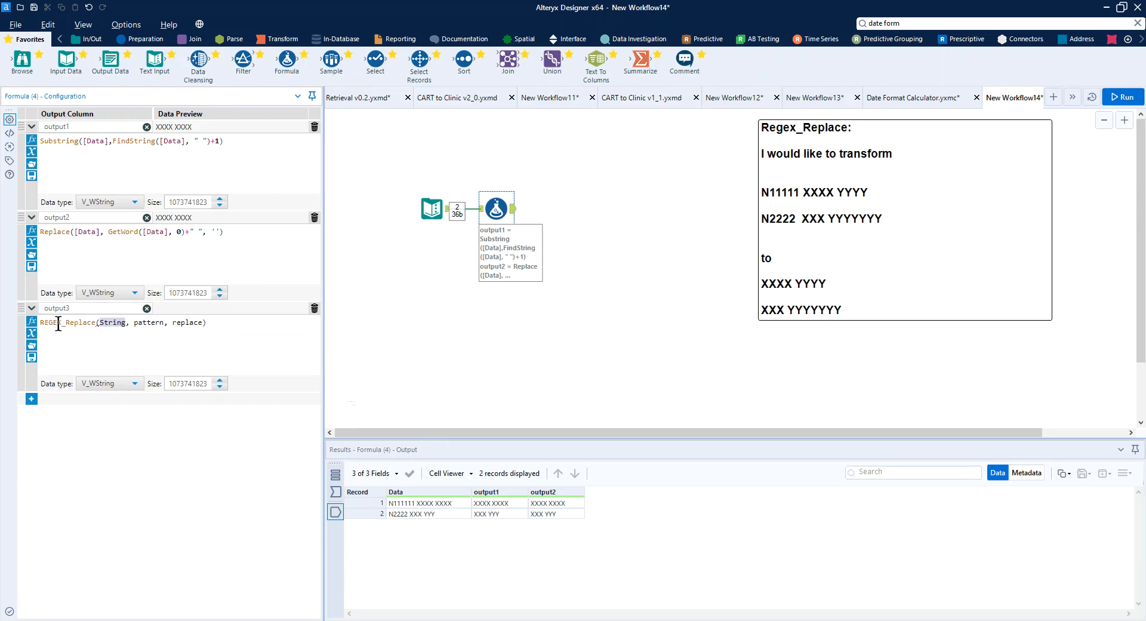
text([)
key(Return)
- Replace REGEX_Replace's pattern placeholder with an empty string "" and set its replacement argument to '$1'
key(shift+Right)
key(shift+Right)
key(shift+Right)
key(shift+Right)
key(shift+Right)
key(shift+Right)
key(shift+Right)
text("")
key(Right)
key(shift+Right)
key(shift+Right)
key(shift+Right)
key(shift+Right)
key(shift+Right)
key(shift+Right)
key(shift+Right)
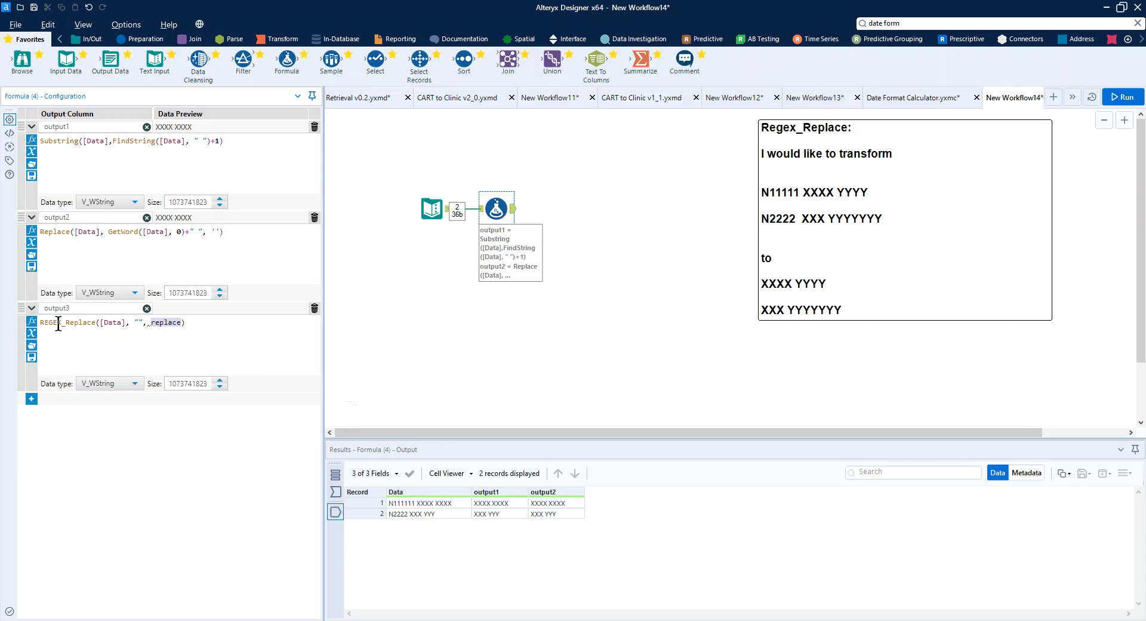
text('$1)
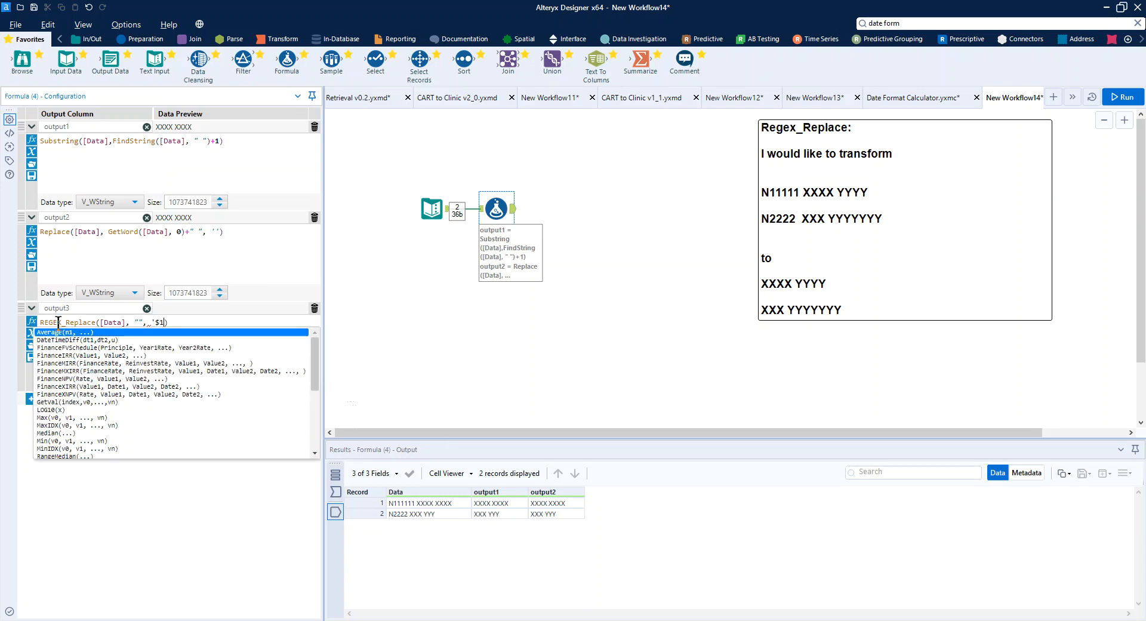
text(')
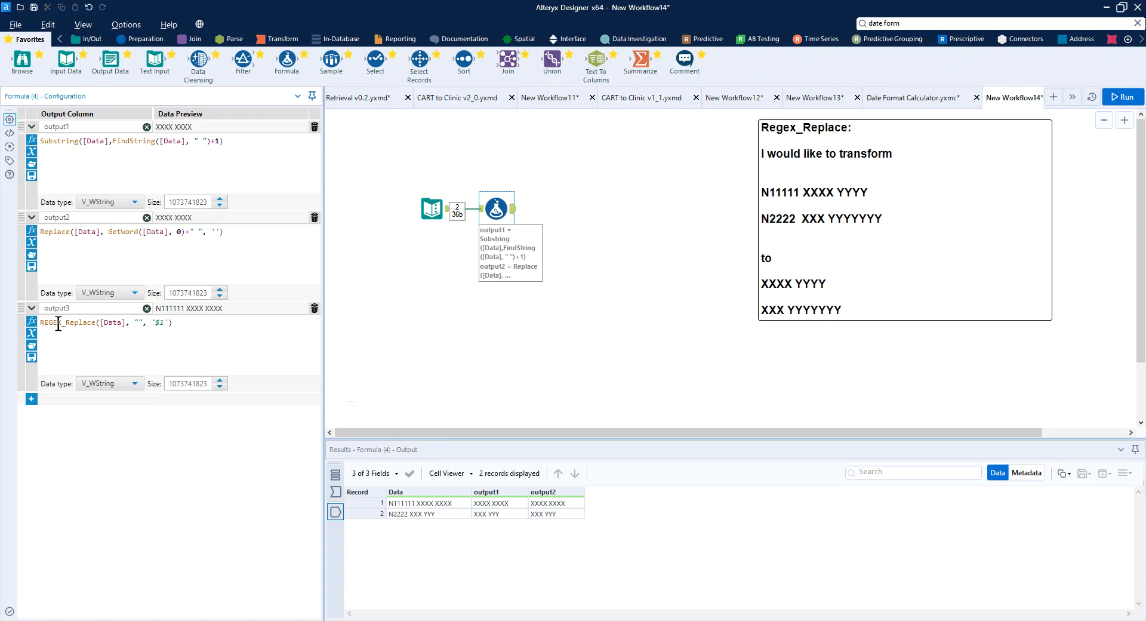
- Enter .*?\s(.*) as the REGEX_Replace pattern between the double quotes and enlarge the expression text
text(.*?\s(.*))
ctrl+scroll(156, 348, up, 4)
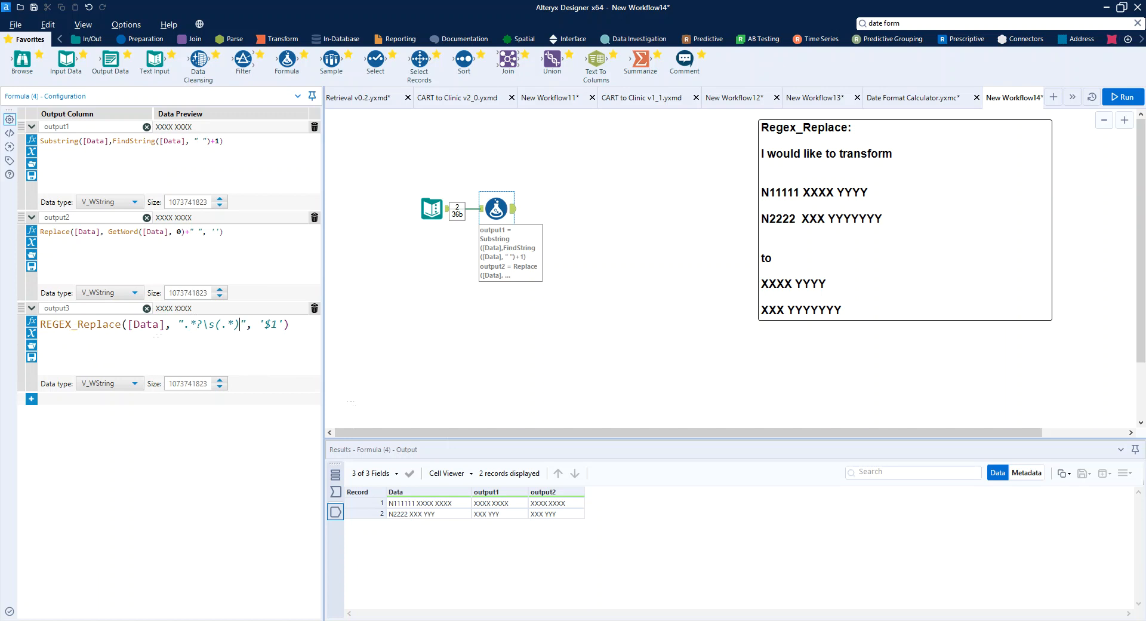
- Highlight the (.*) capture group in output3's pattern and run the workflow
click(202, 324)
drag(215, 326, 240, 326)
click(1119, 100)
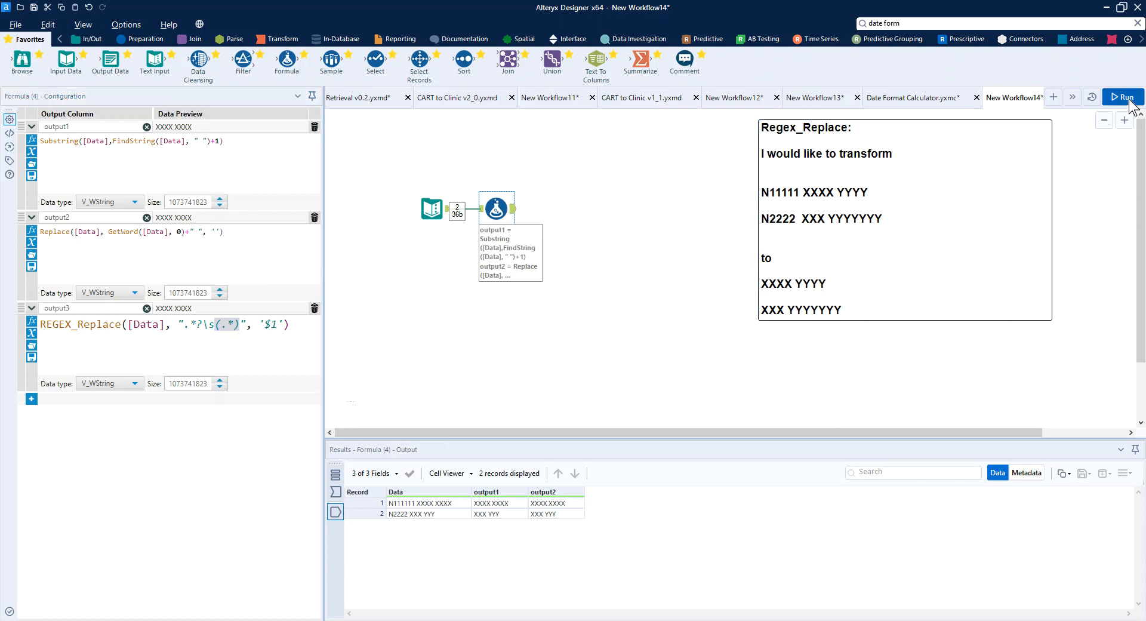